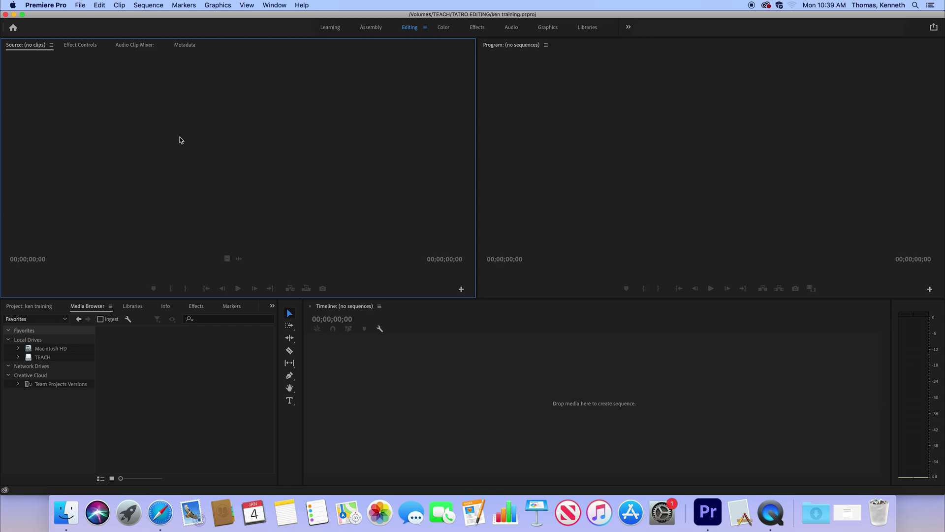
Browse the TEACH drive in the Media Browser and open the sequence shooting folder inside TATRO EDITING.
left_click(27, 310)
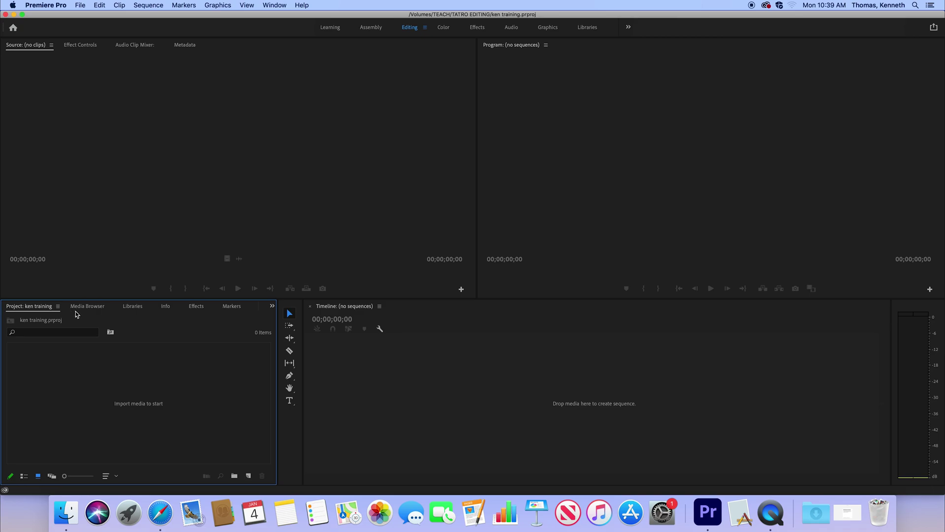
left_click(81, 312)
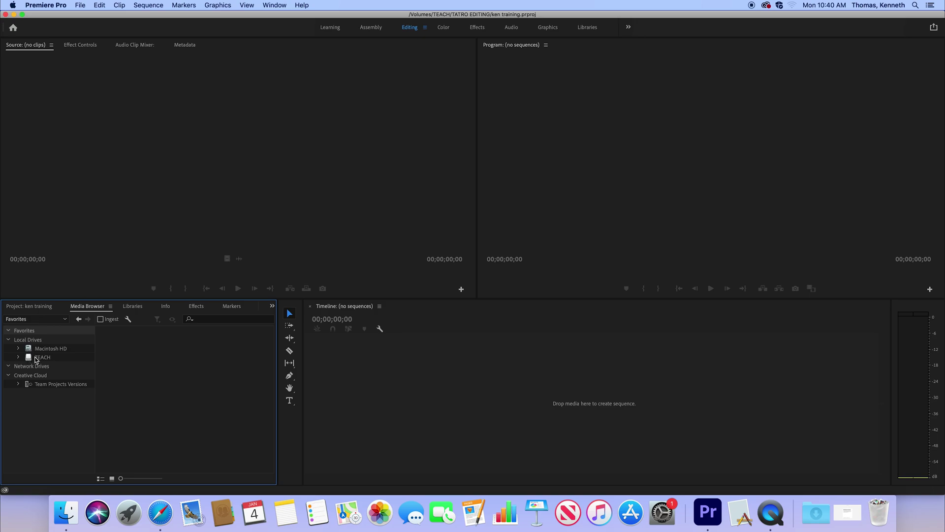
left_click(37, 358)
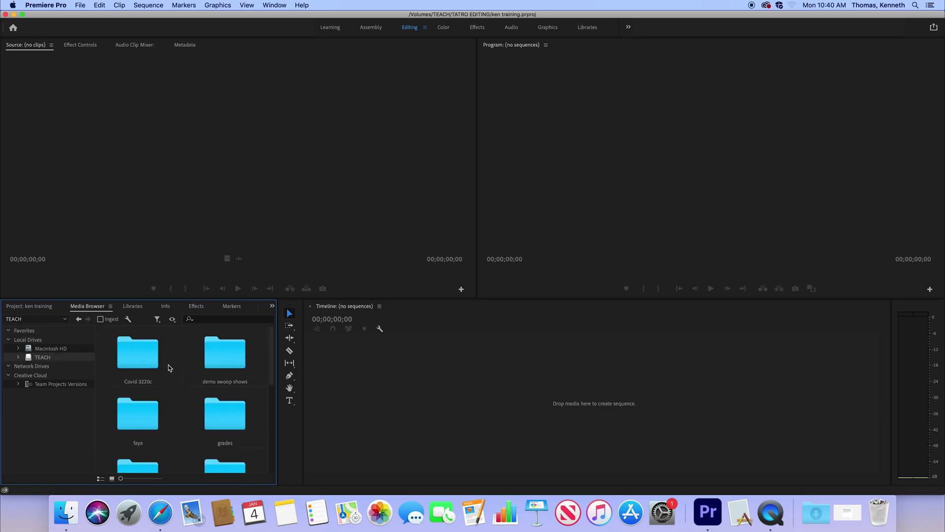
scroll(271, 373, "down", 3)
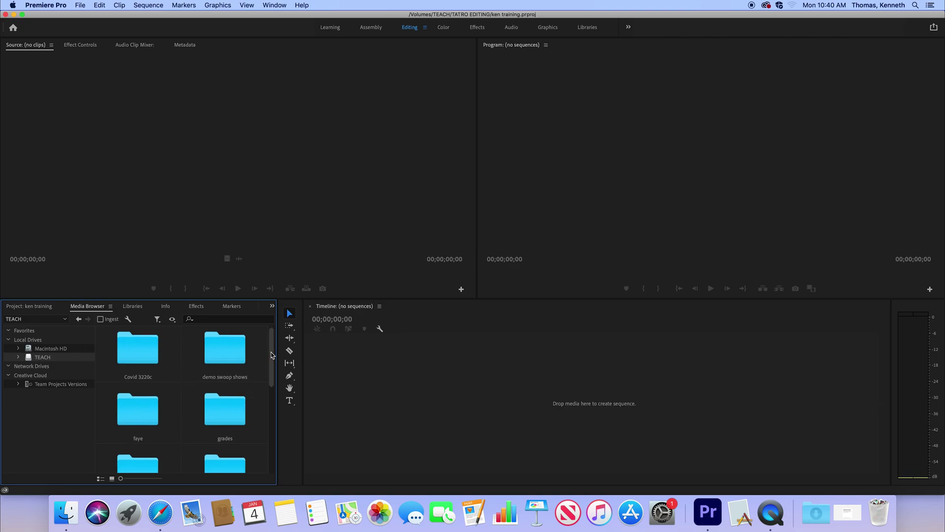
left_click_drag(271, 373, 269, 446)
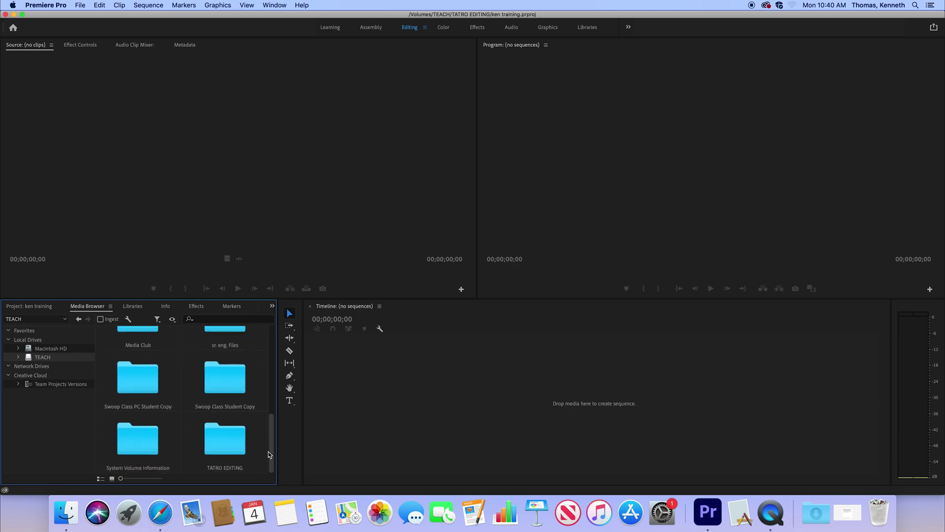
double_click(235, 447)
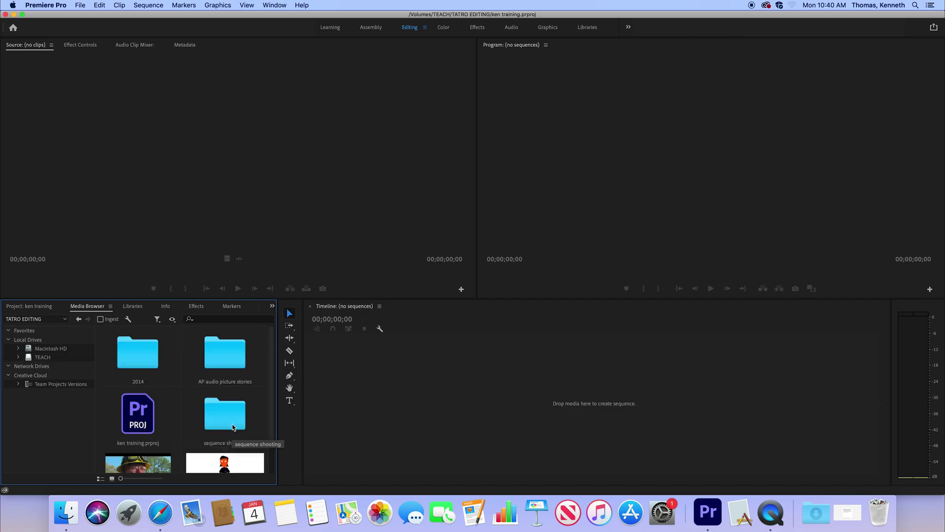
scroll(266, 422, "down", 3)
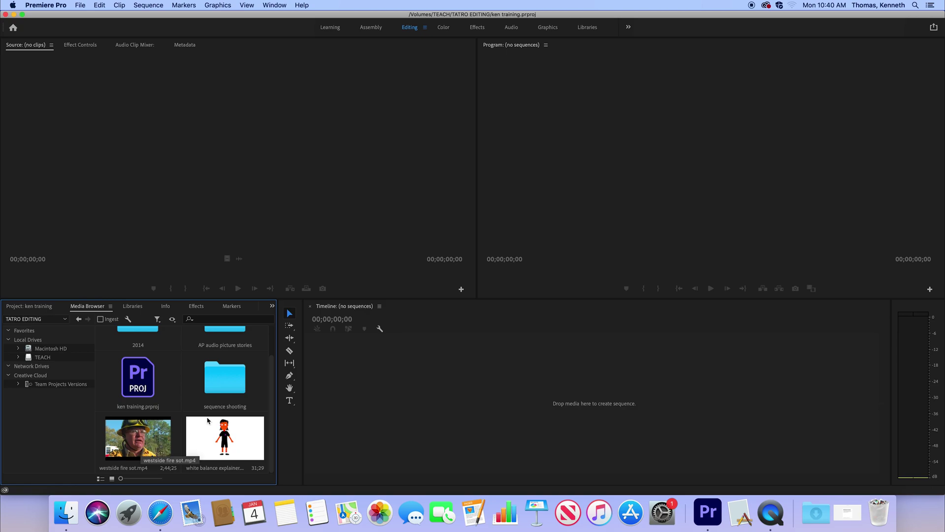
double_click(243, 388)
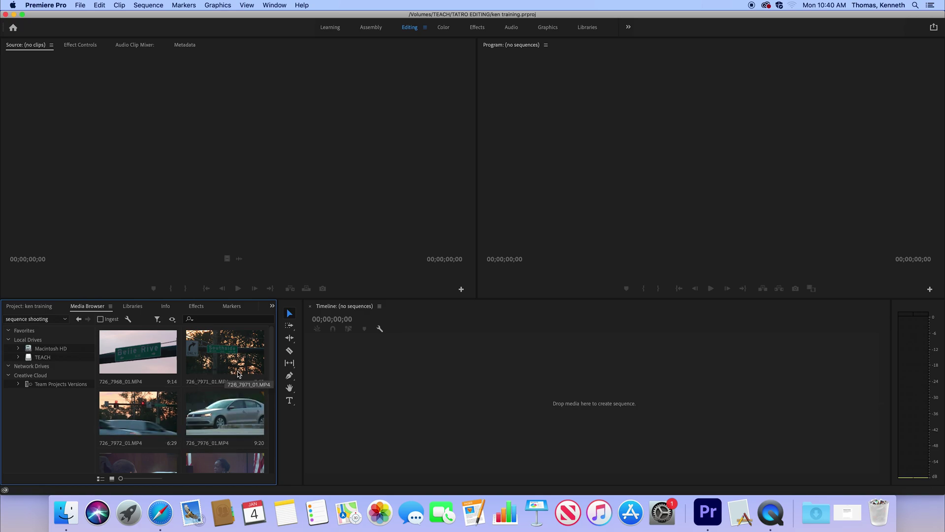
Look through the clips in the sequence shooting folder and open 726_7972_01.MP4 in the Source monitor.
scroll(237, 418, "down", 3)
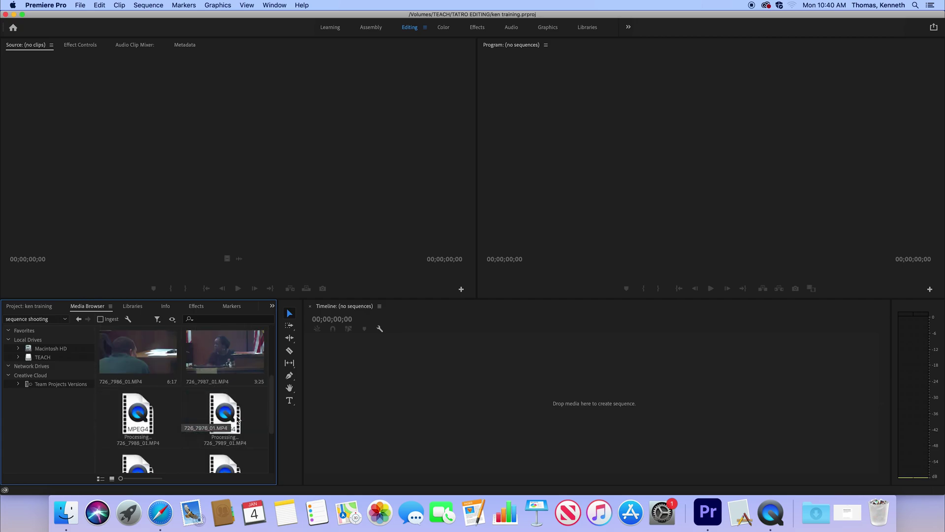
scroll(238, 418, "down", 2)
left_click_drag(272, 426, 279, 326)
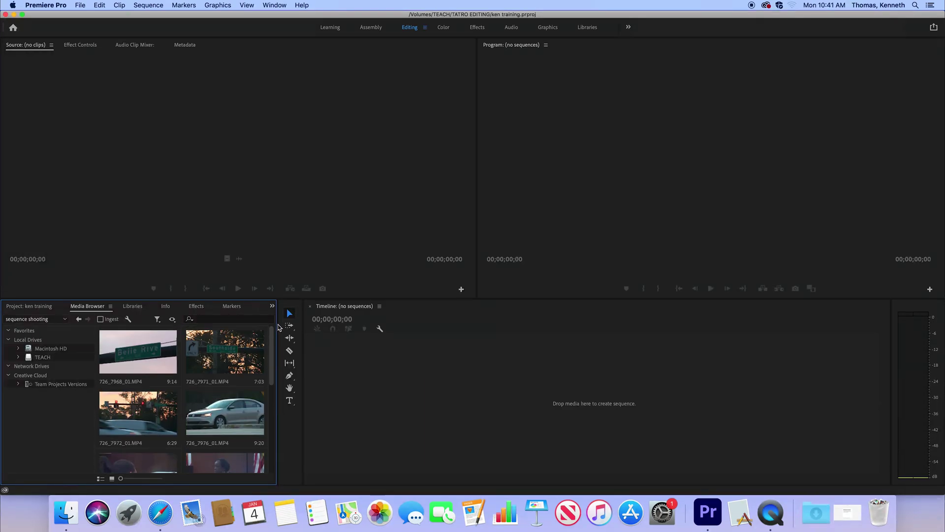
scroll(276, 344, "down", 2)
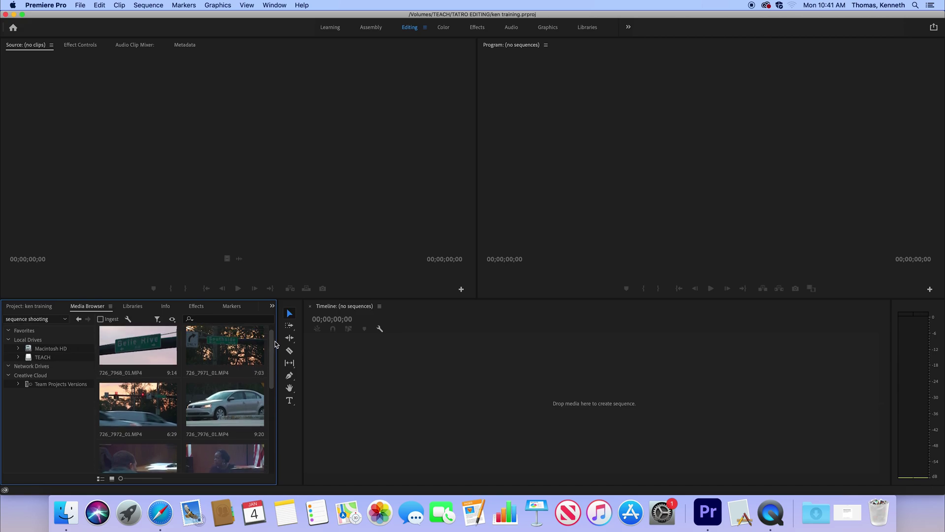
scroll(276, 343, "up", 2)
left_click(220, 370)
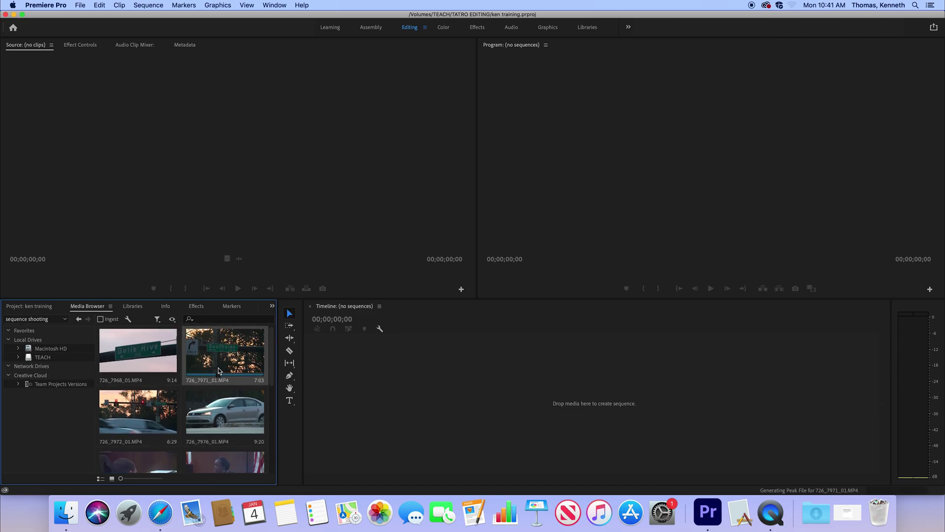
left_click(165, 423)
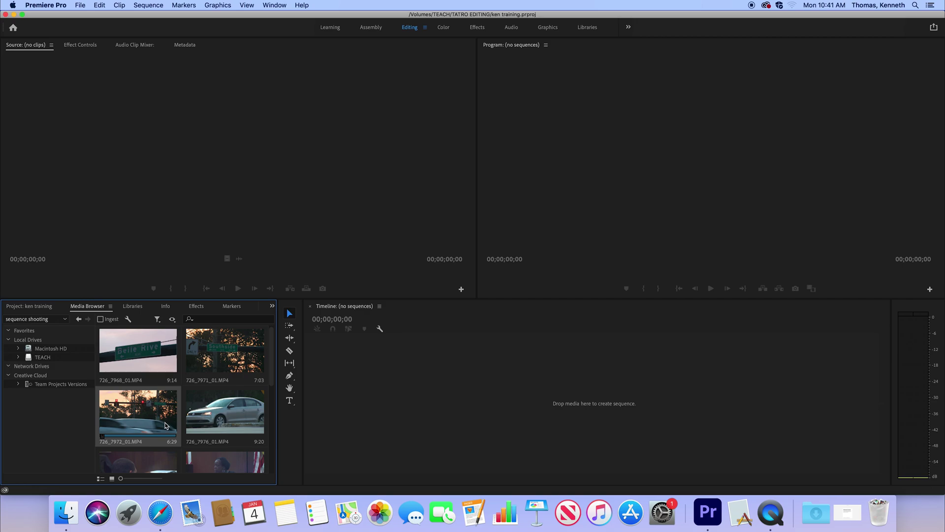
double_click(163, 422)
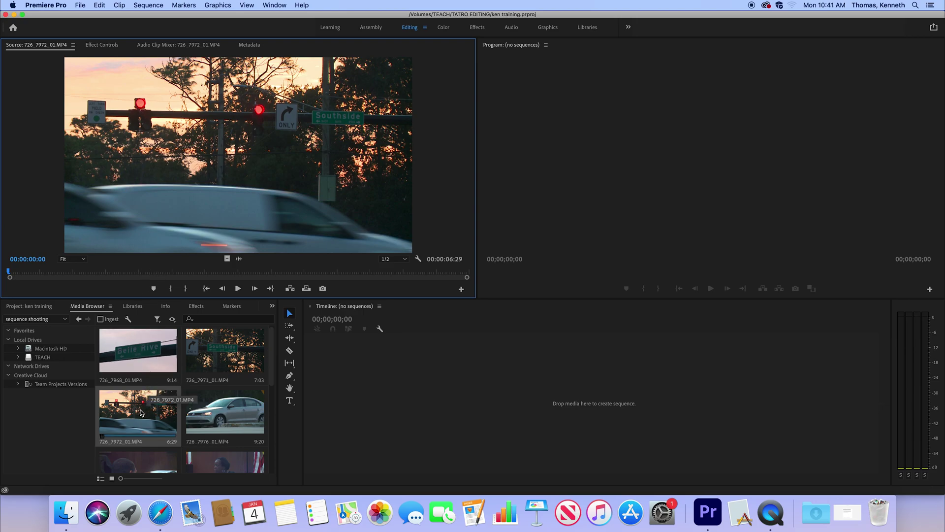
Create a sequence in the empty timeline from clip 726_7972_01.MP4 and remove the full-length clip from it.
left_click_drag(134, 412, 376, 397)
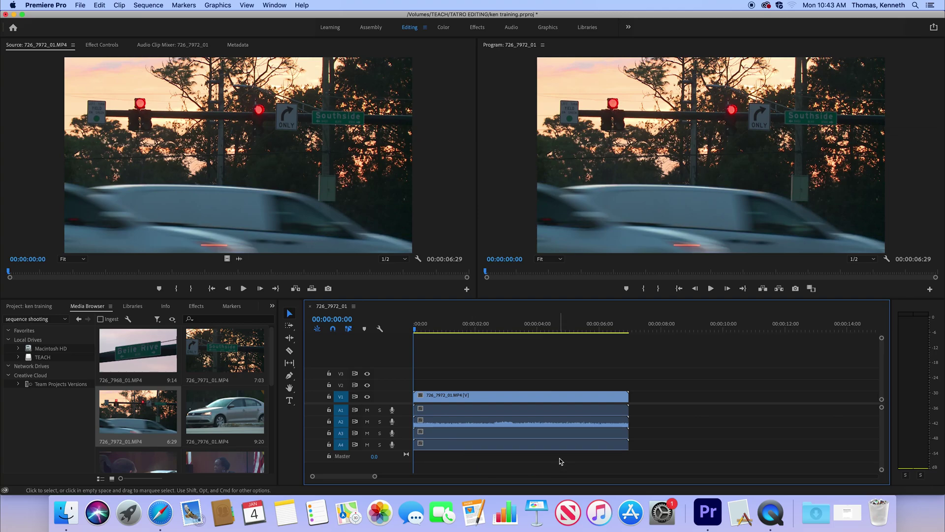
mouse_move(559, 459)
left_mouse_down()
mouse_move(535, 450)
mouse_move(482, 383)
mouse_move(468, 412)
mouse_move(563, 476)
left_mouse_up()
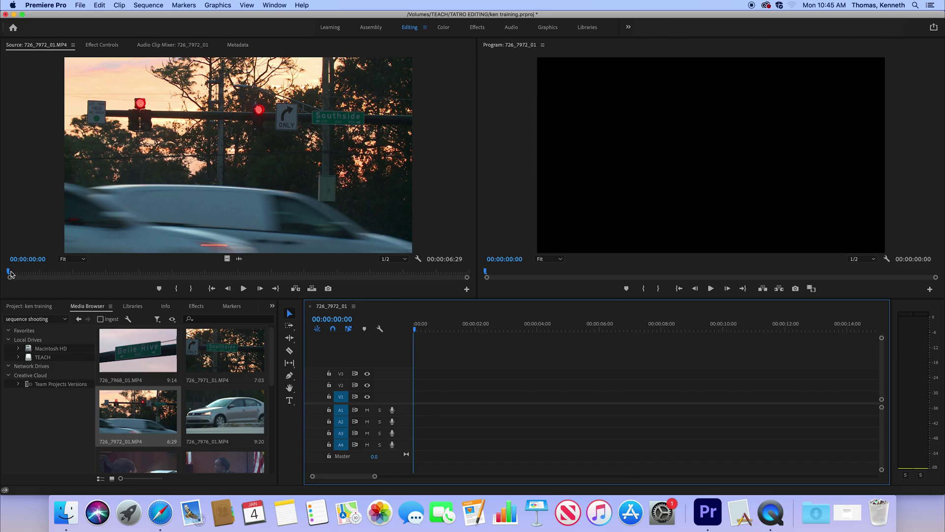
left_click_drag(415, 331, 450, 333)
left_click(9, 274)
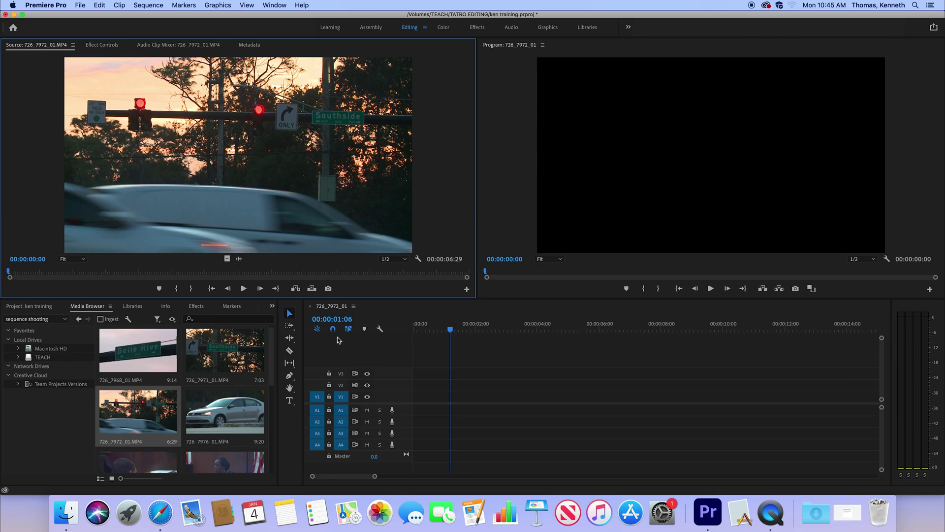
left_click_drag(451, 330, 414, 330)
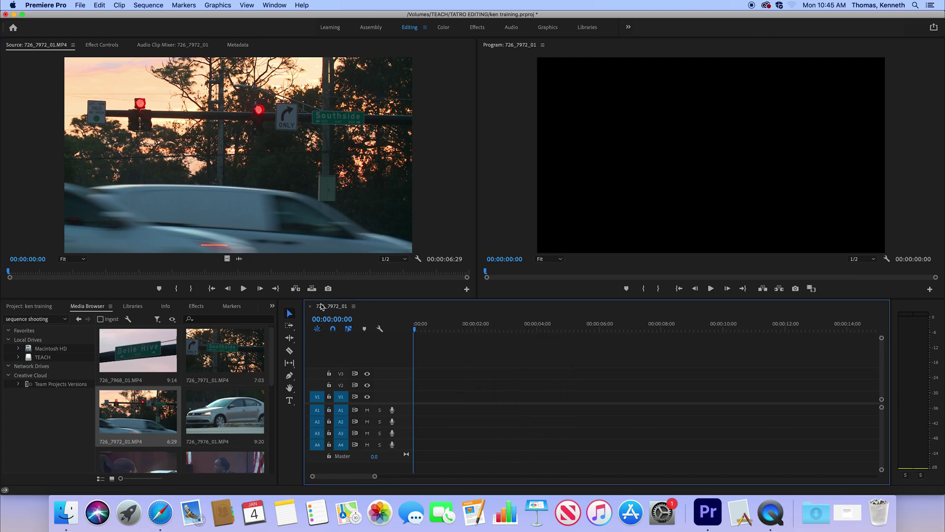
Scrub through the source clip and mark an In point at 00:00:03:17.
left_click(12, 274)
left_click_drag(12, 274, 119, 276)
left_click_drag(335, 271, 244, 283)
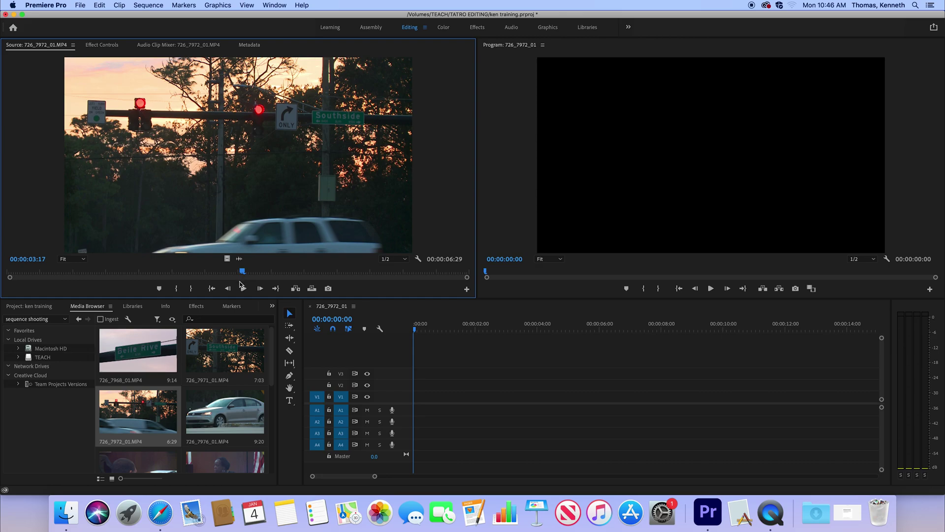
key("i")
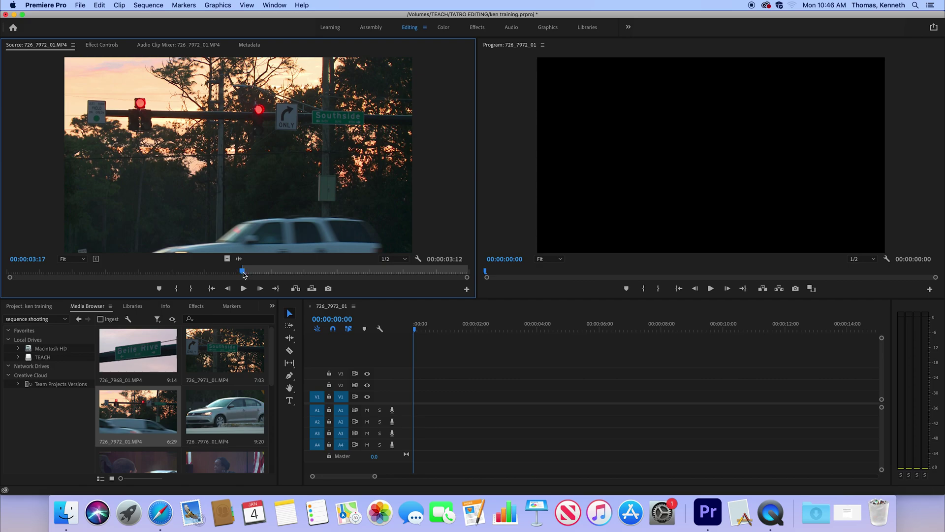
Re-mark the source clip's In point at 00:00:03:14.
left_click_drag(244, 275, 217, 274)
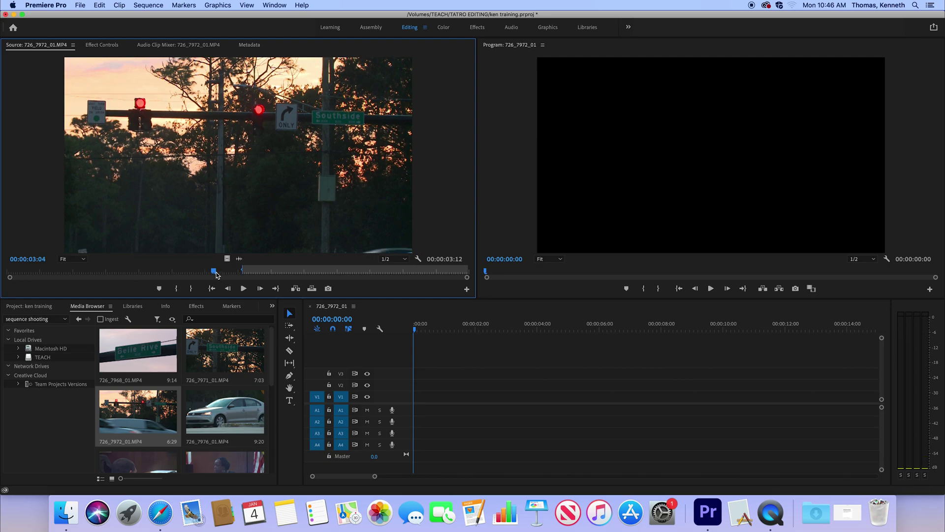
key("i")
left_click_drag(215, 276, 243, 277)
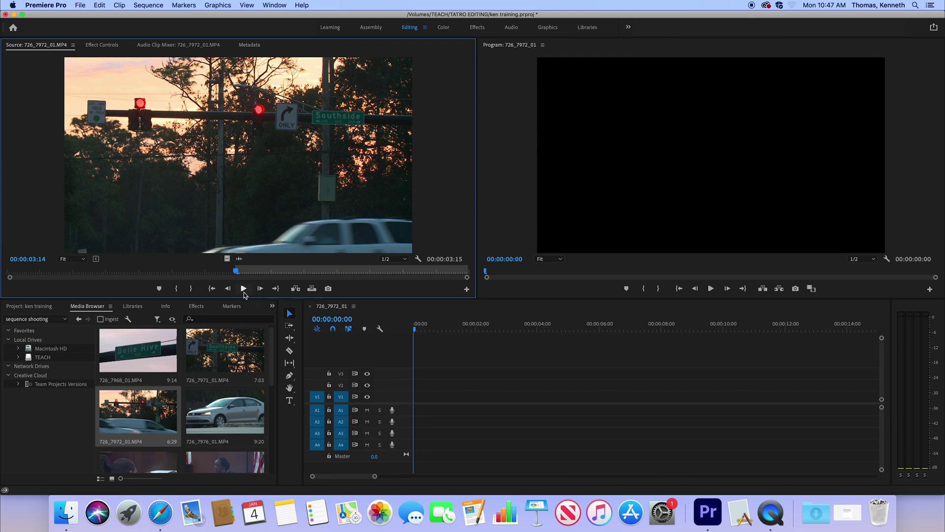
Play through the source clip, mark its Out point at 00:00:06:12 and place the marked section at the start of the sequence.
left_click(243, 292)
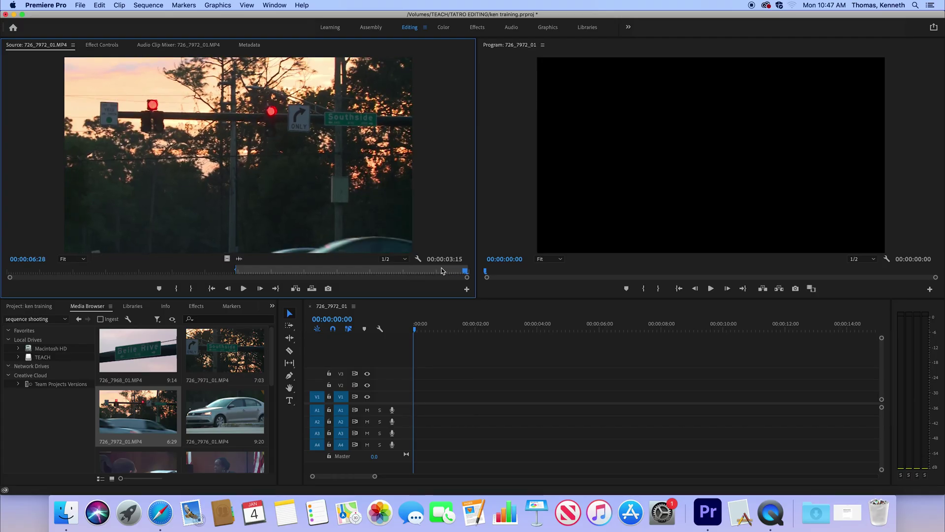
key("space")
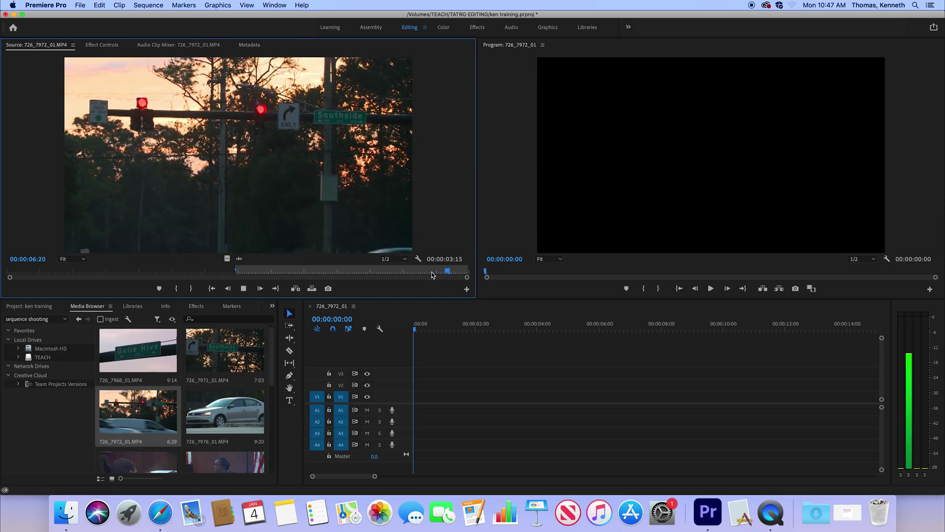
left_click(437, 272)
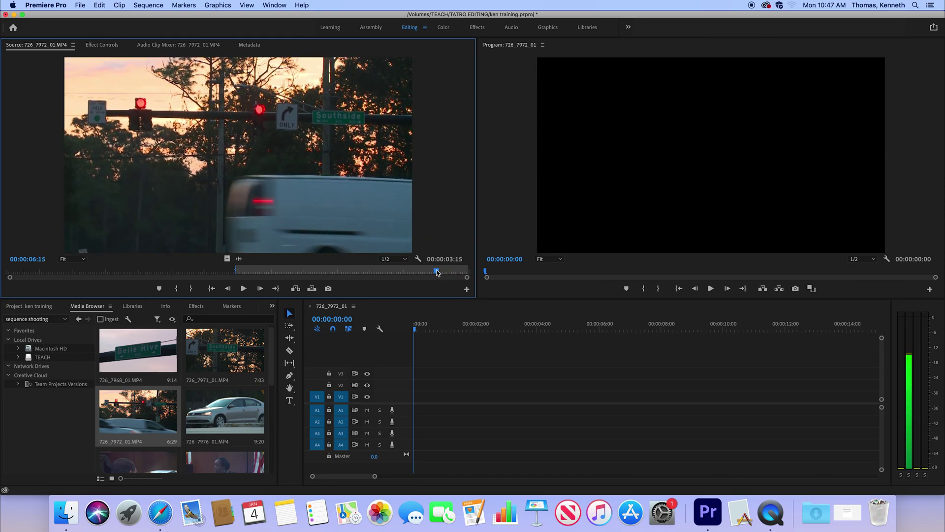
key("space")
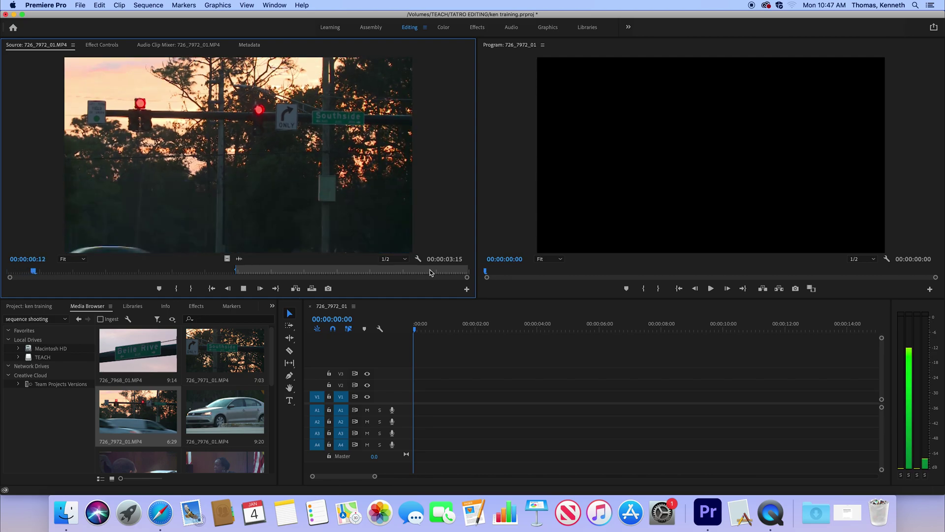
left_click(409, 272)
key("space")
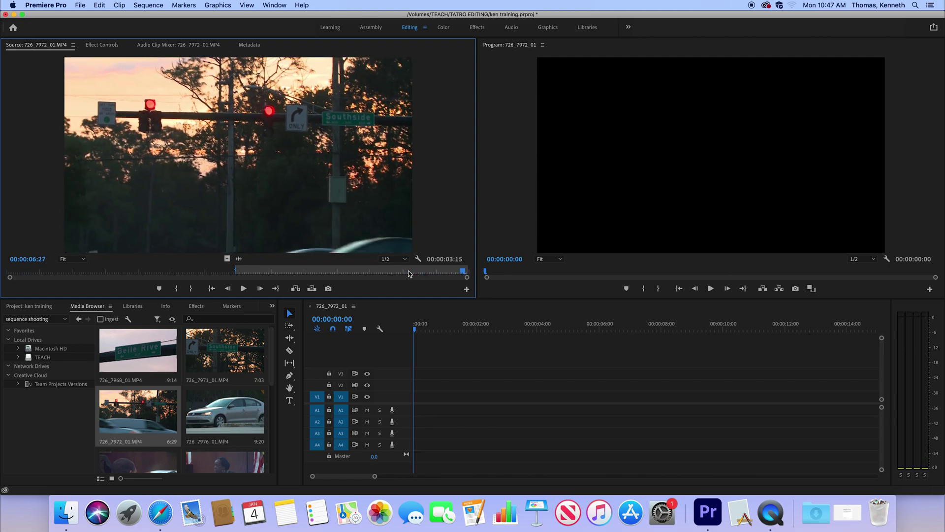
left_click_drag(463, 271, 429, 272)
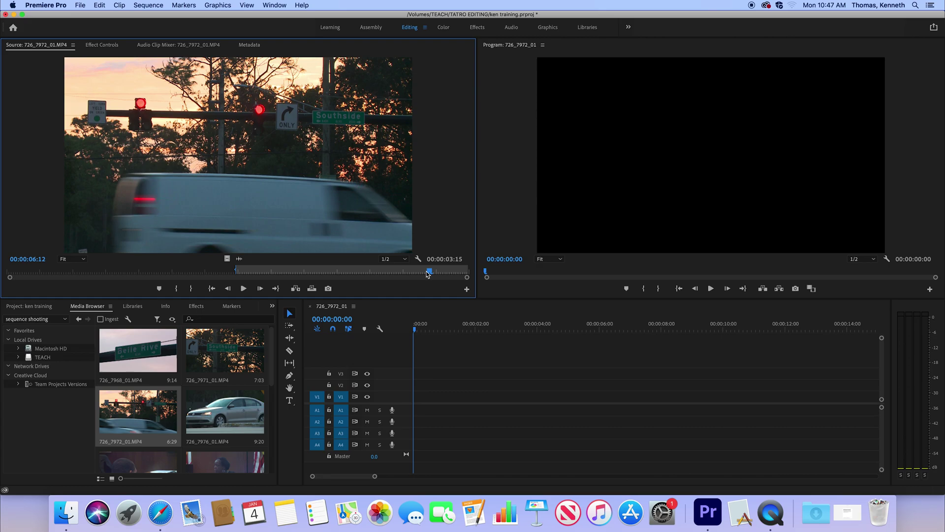
key("o")
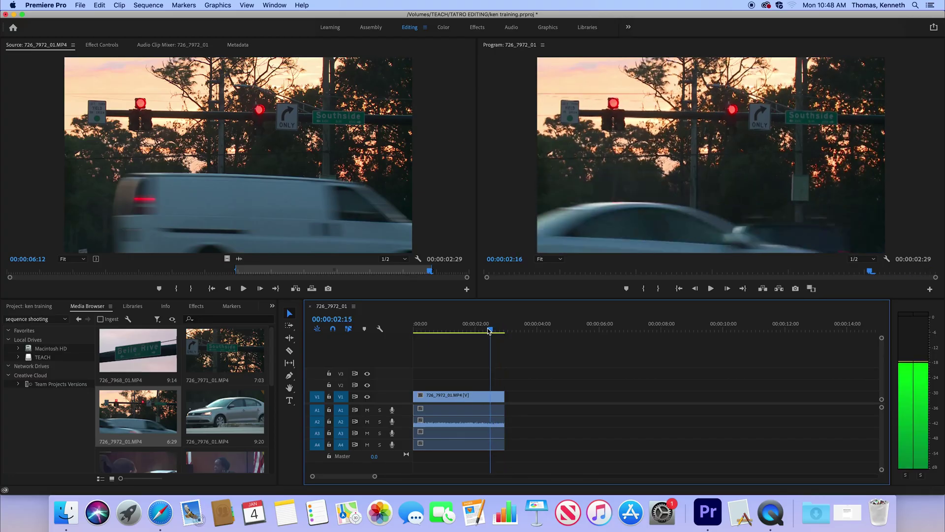
Play the sequence from its beginning to review the trimmed clip.
left_click_drag(492, 325, 402, 330)
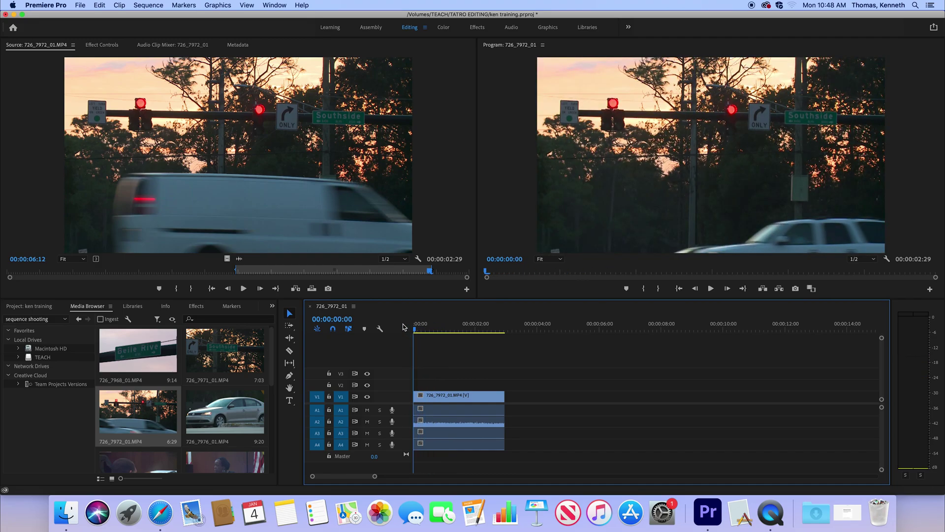
key("space")
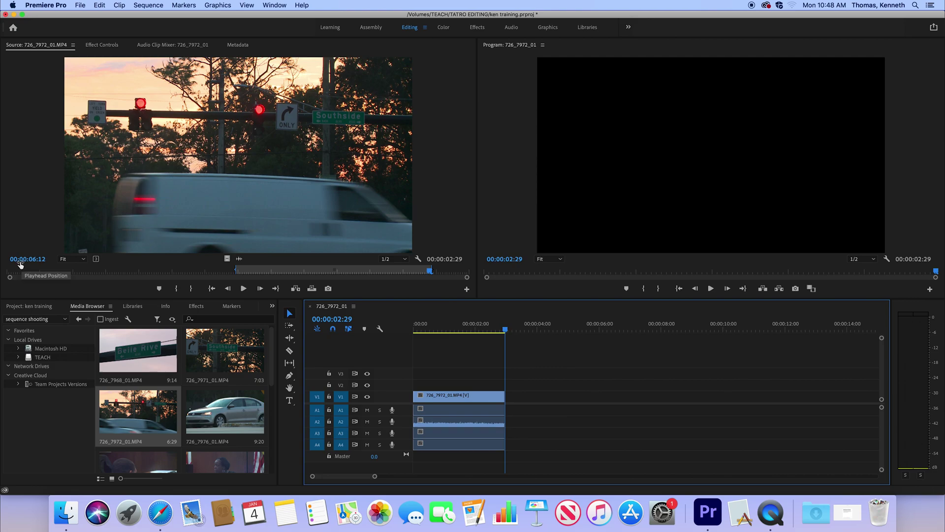
Return the source clip to its first frame and scrub forward past the In point to 00:00:03:17.
left_click_drag(429, 272, 8, 271)
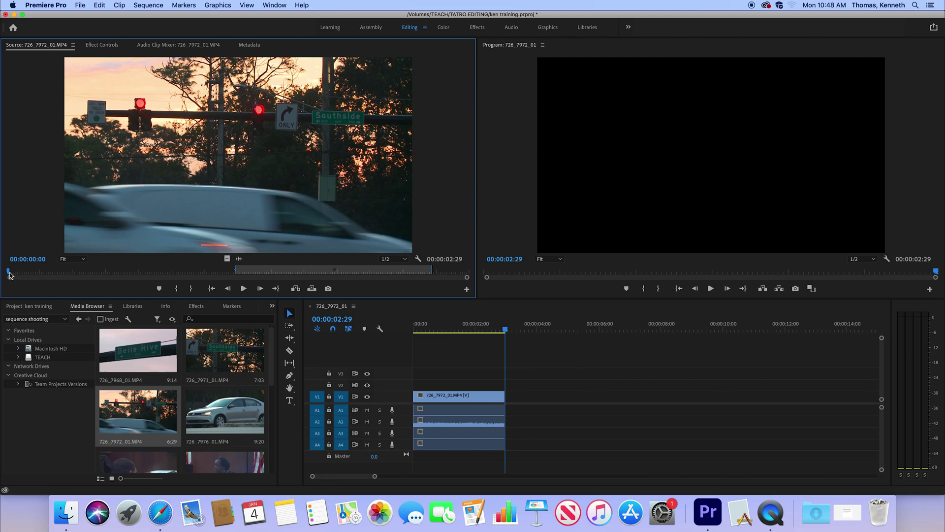
left_click_drag(10, 271, 167, 274)
left_click_drag(200, 273, 239, 266)
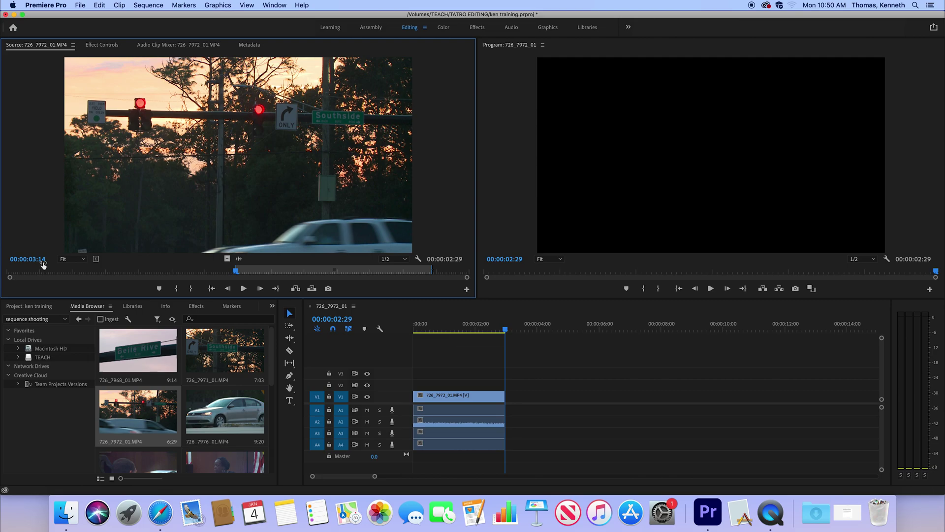
left_click(239, 272)
left_click(241, 274)
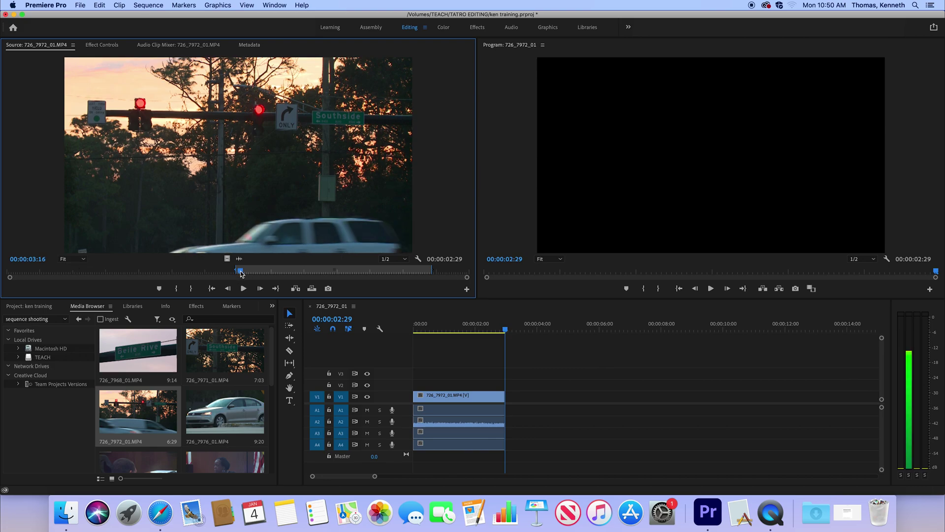
left_click(244, 274)
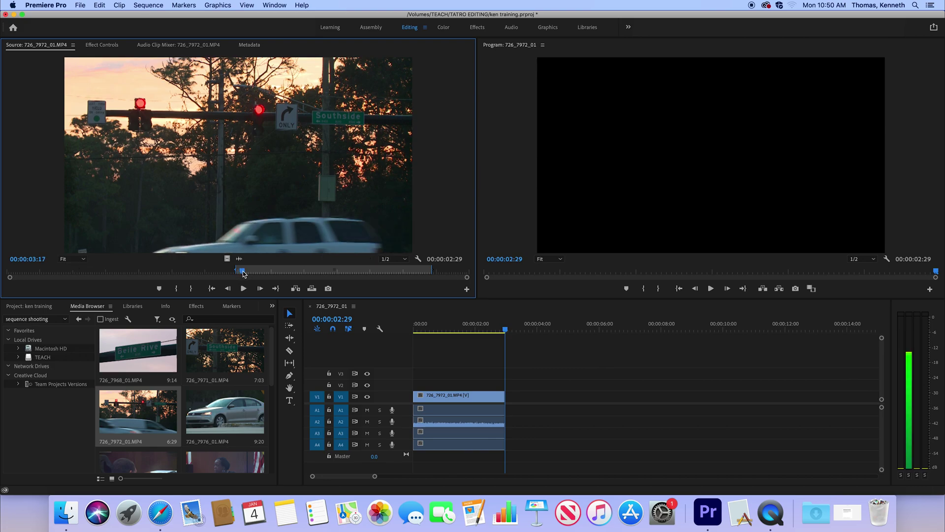
Scrub the source clip forward to 00:00:03:29, move back before the current In point and re-mark the In point at 00:00:02:13.
left_click(246, 274)
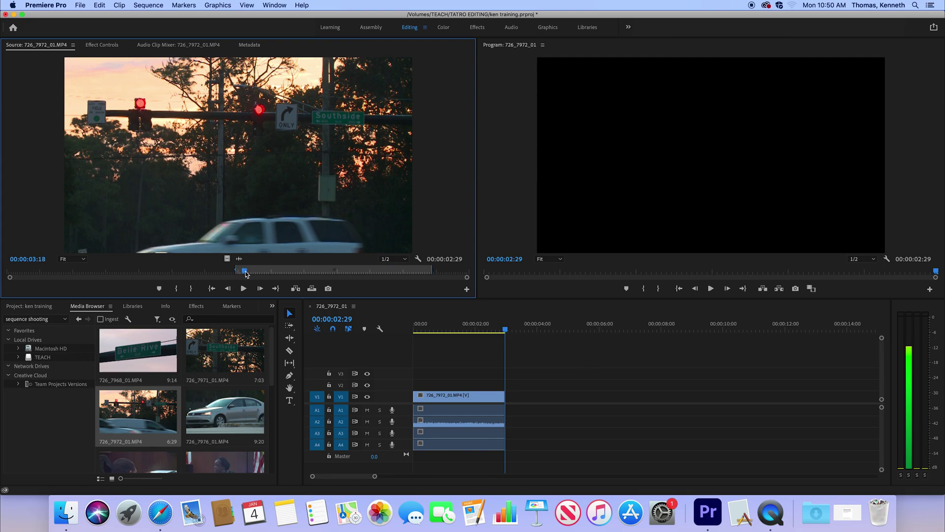
left_click(247, 274)
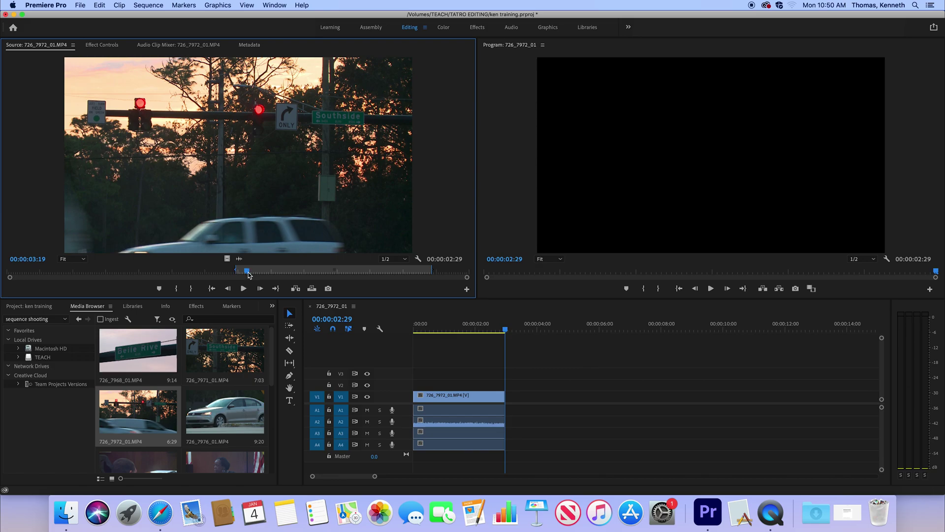
left_click_drag(250, 275, 267, 274)
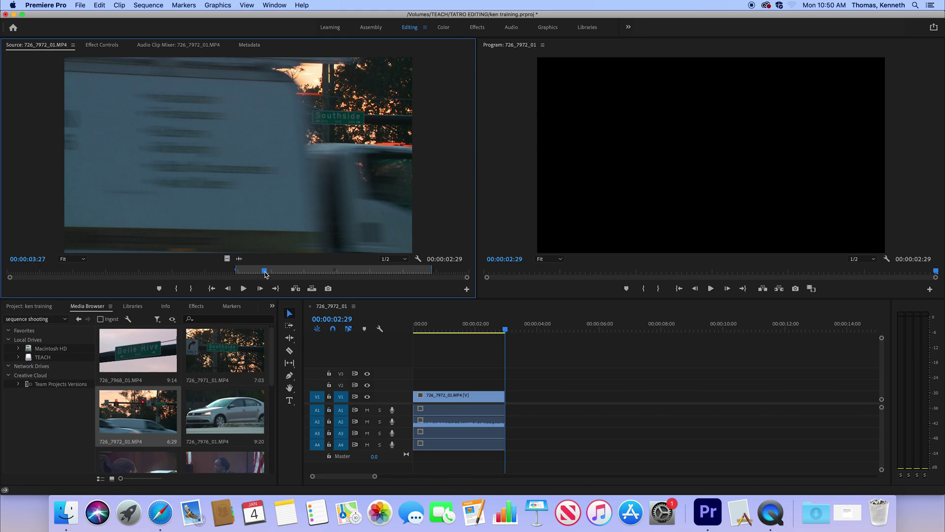
left_click_drag(264, 274, 271, 274)
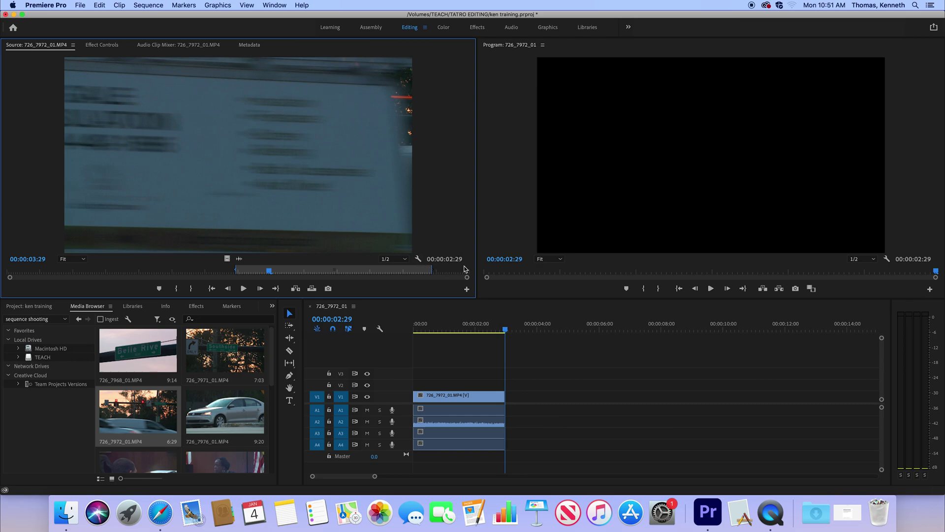
left_click_drag(268, 272, 244, 271)
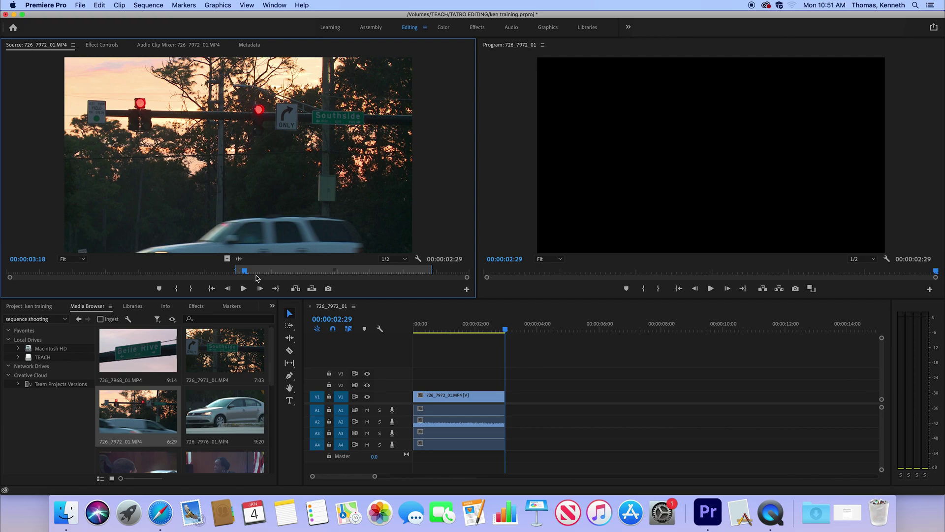
left_click_drag(244, 274, 167, 276)
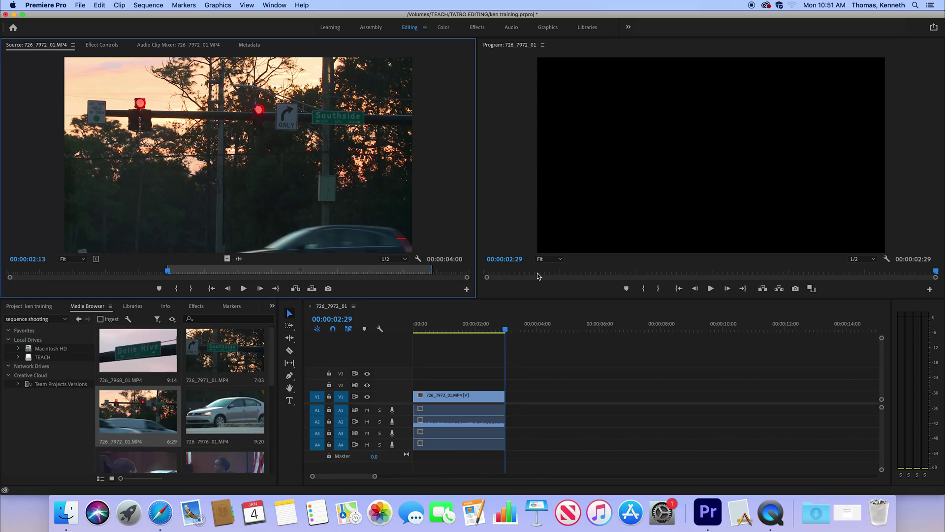
Scrub the sequence back to 00:00:02:09 and return its playhead to the end of the placed clip at 00:00:02:29.
left_click_drag(506, 335, 485, 334)
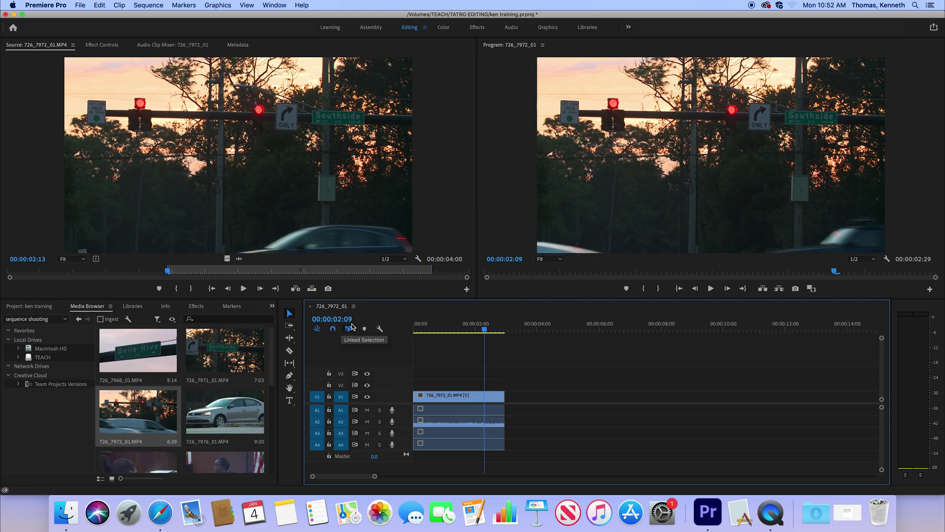
left_click_drag(485, 329, 506, 333)
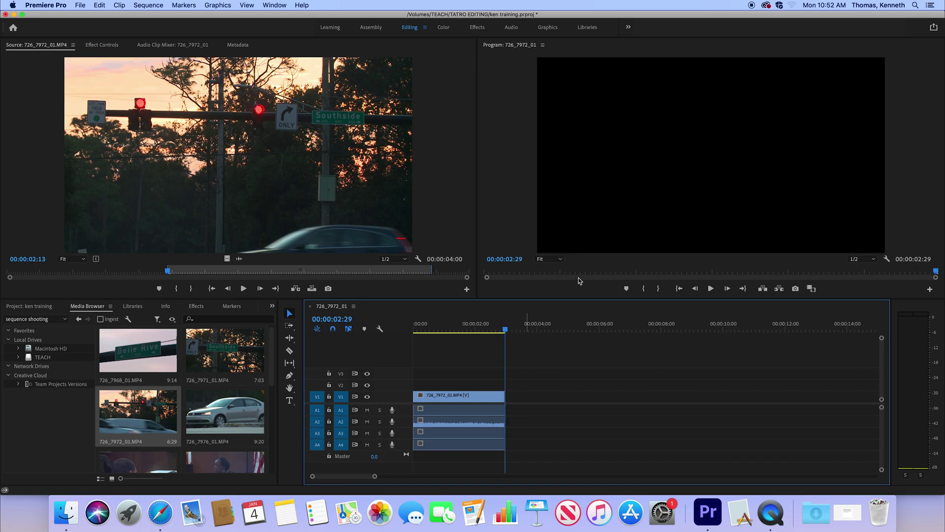